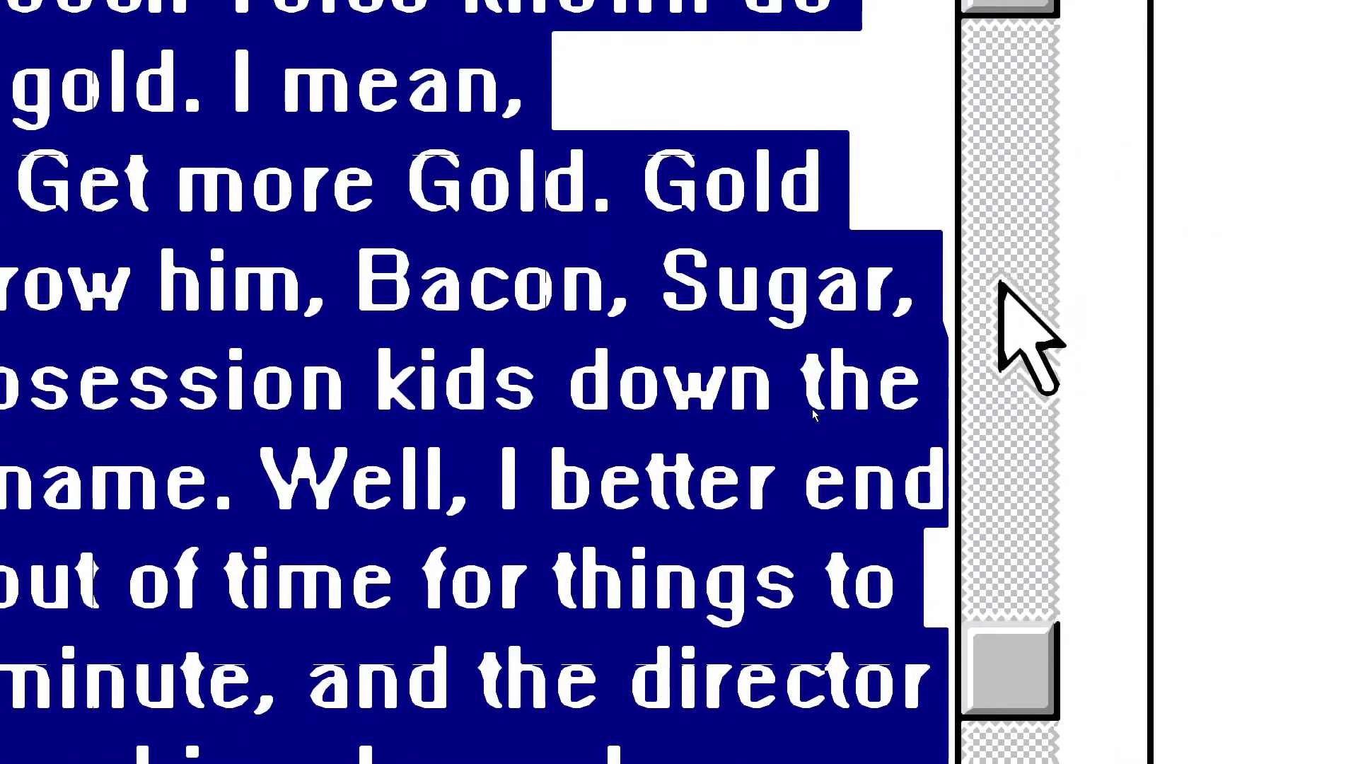
Step: Page the blue text box back to the opening 'Hello. My name is', then onward
left_click(1025, 318)
left_click(1051, 483)
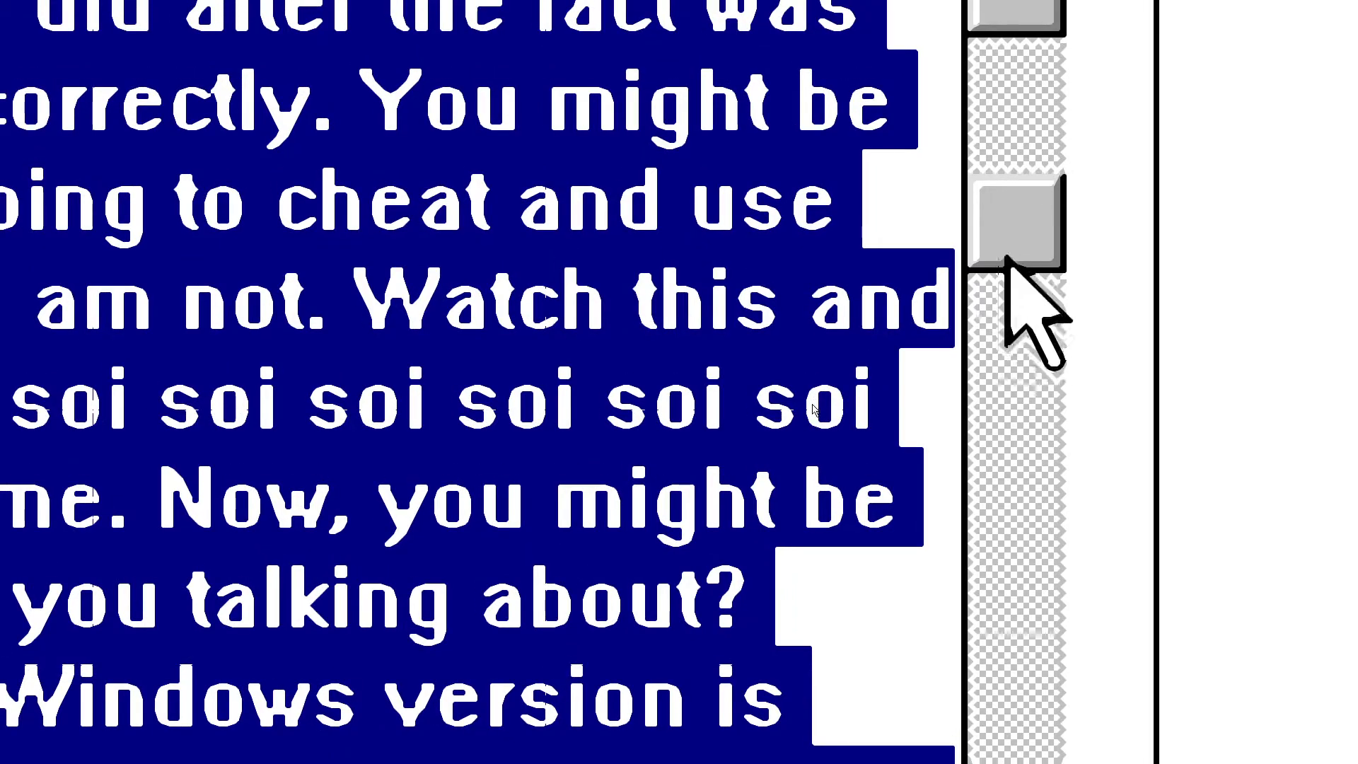
mouse_move(1013, 250)
left_mouse_down()
mouse_move(1003, 436)
mouse_move(1035, 617)
mouse_move(1003, 700)
mouse_move(961, 122)
left_mouse_up()
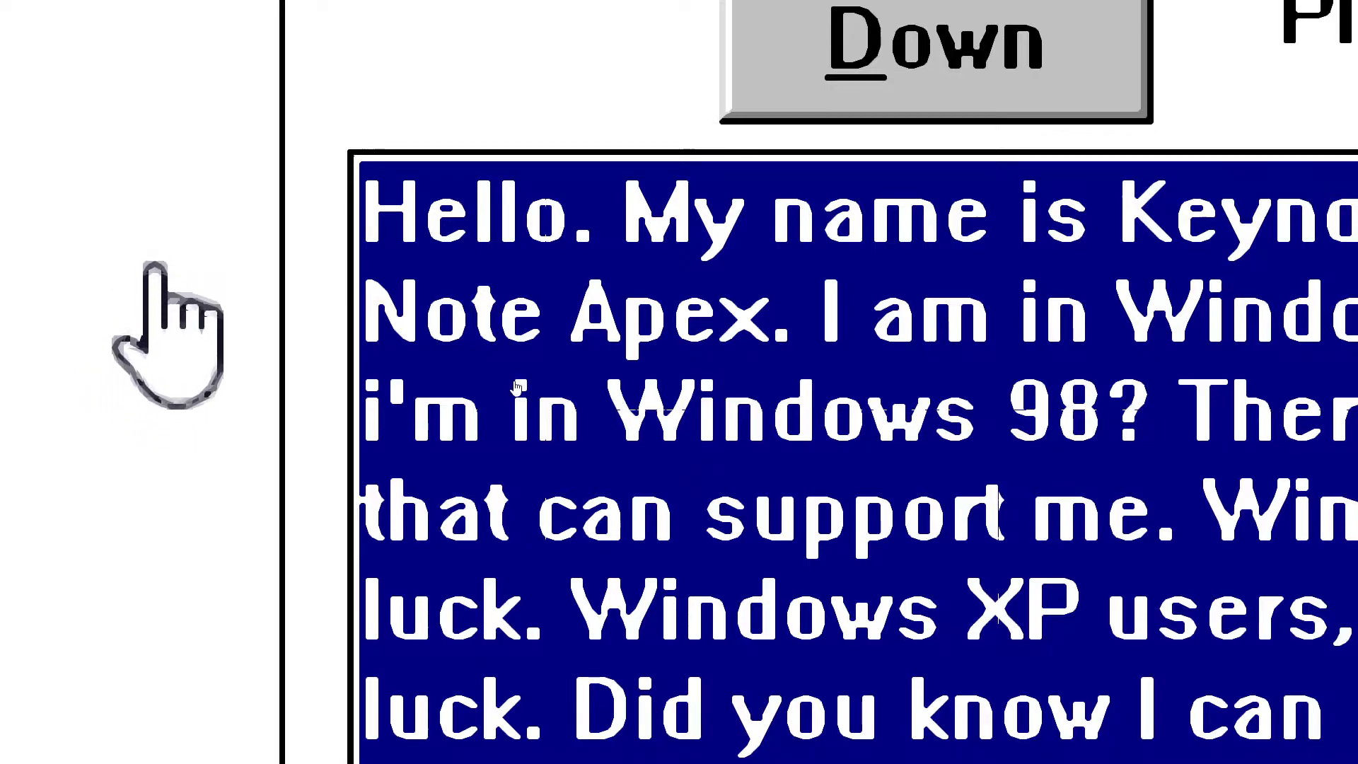